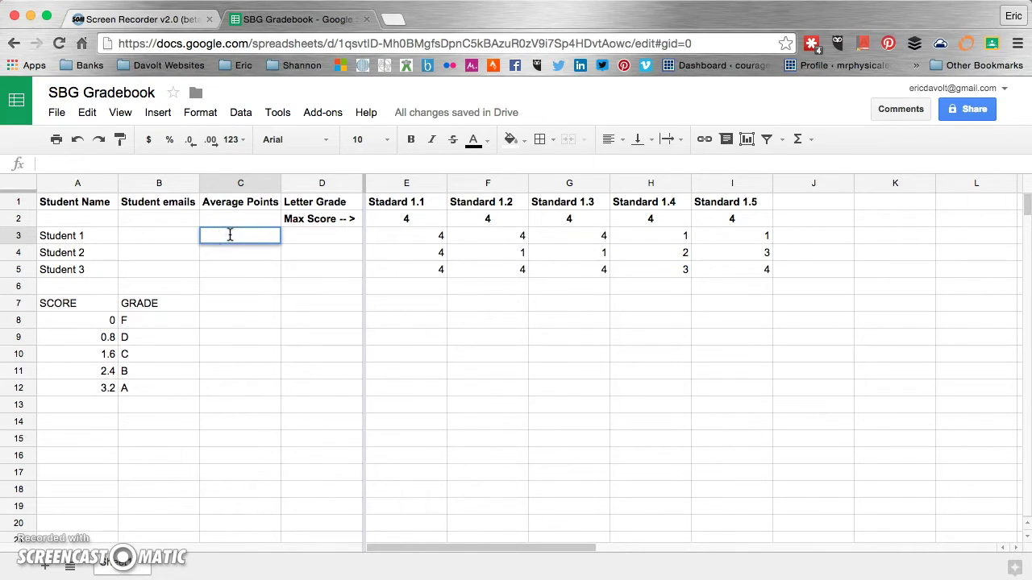
Enter =average(E3:Z3) in C3 to average Student 1's standard scores.
type("=")
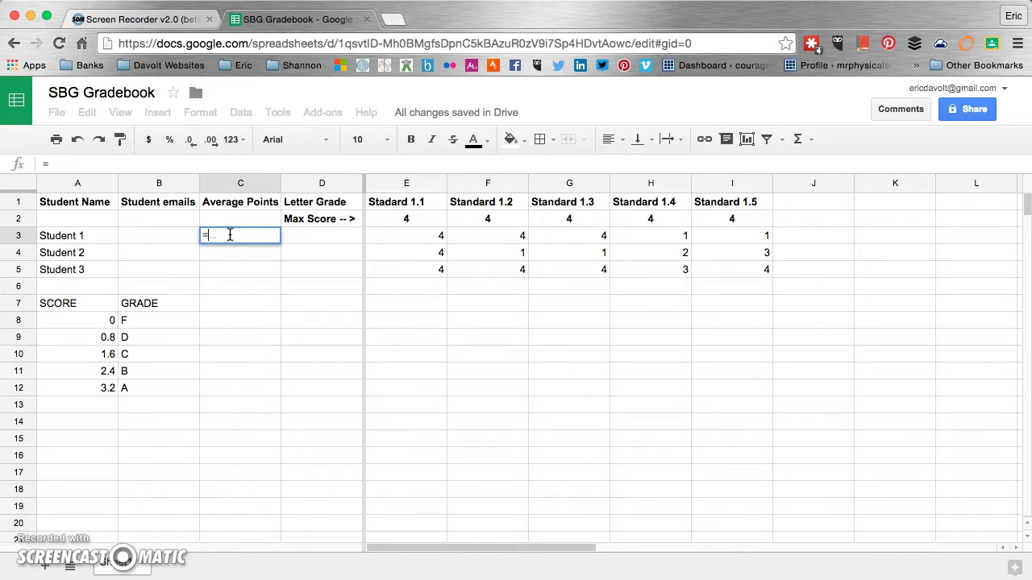
type("a")
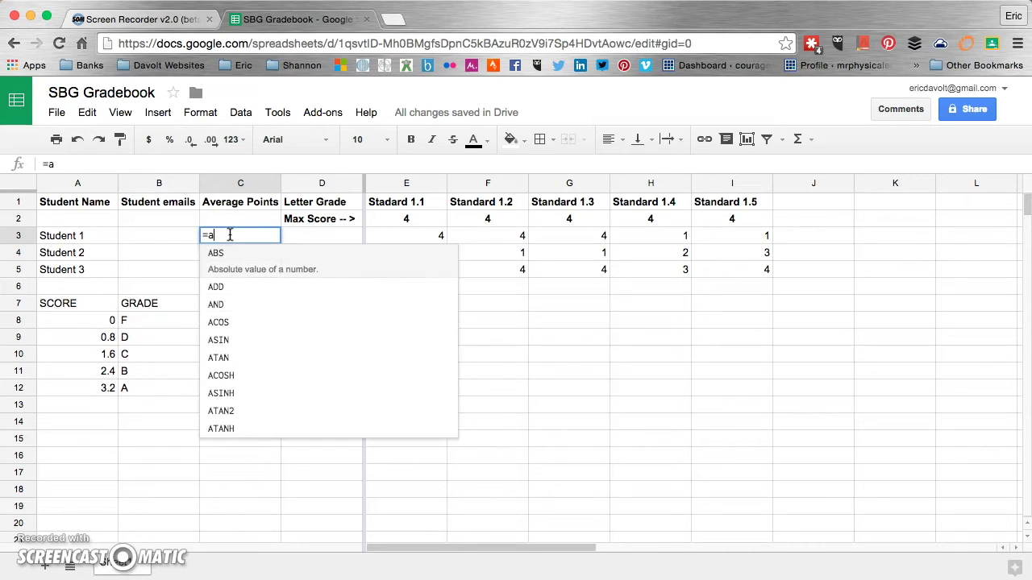
type("verage")
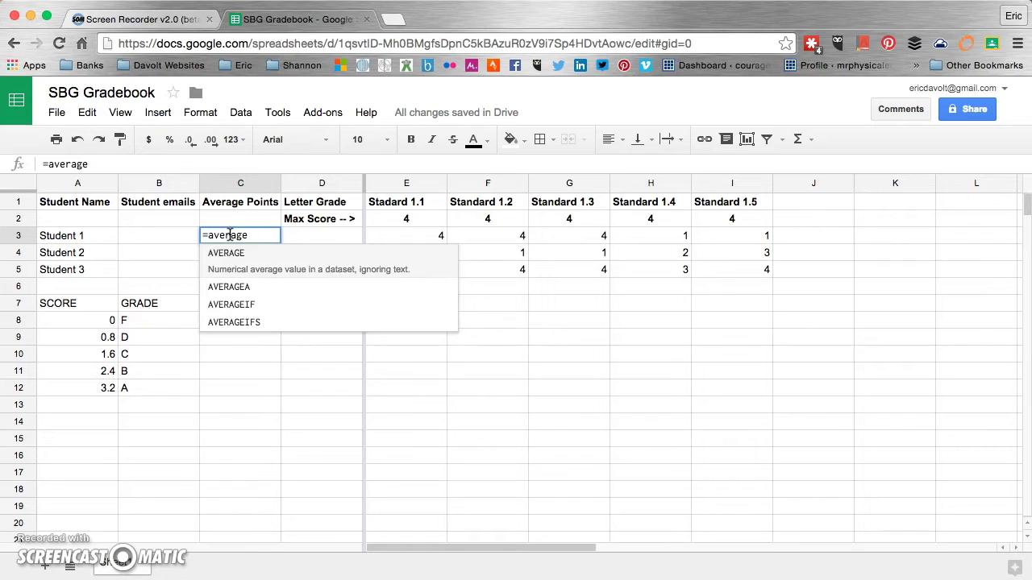
type("(")
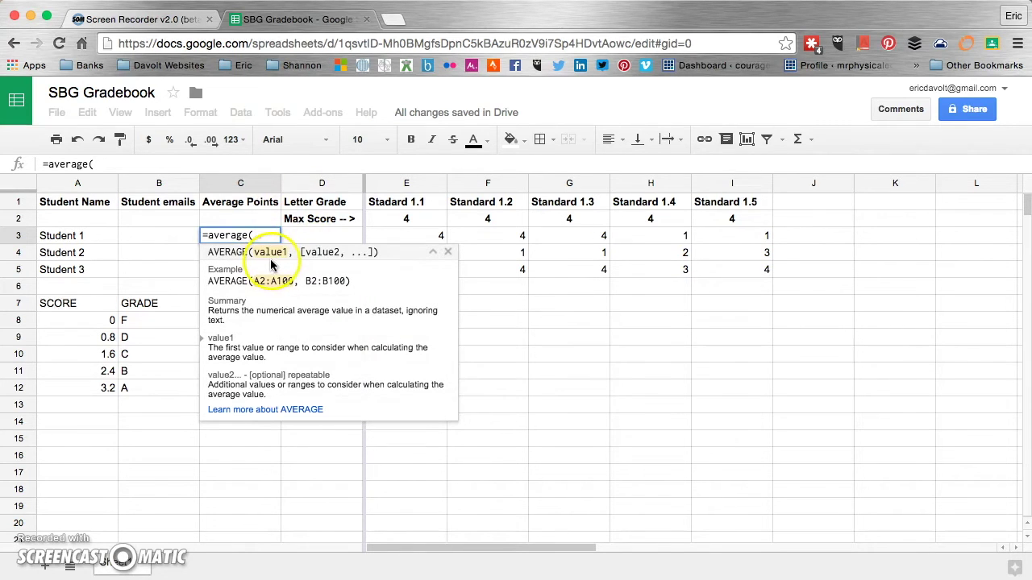
left_click(414, 239)
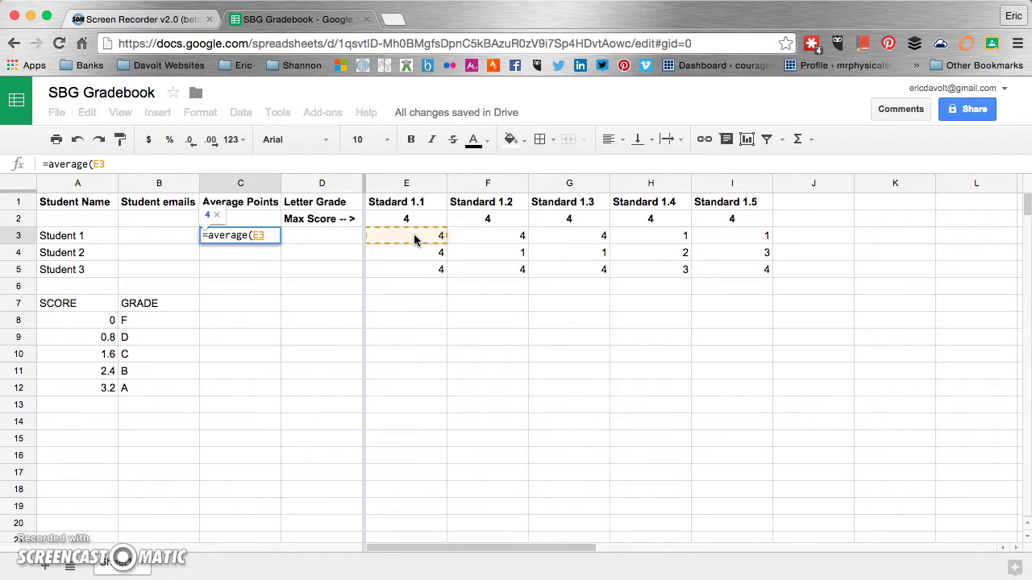
type(":")
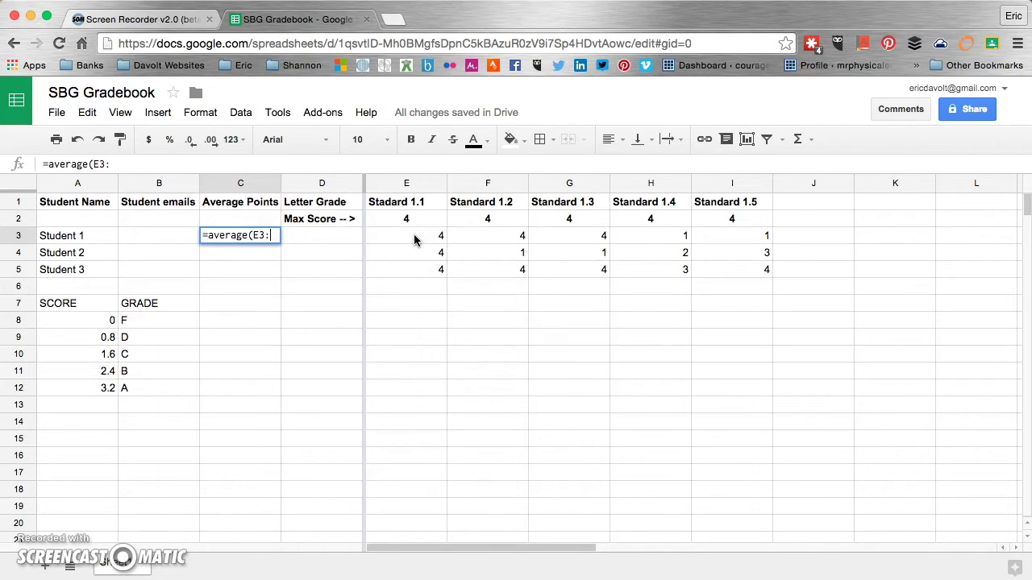
type("Z")
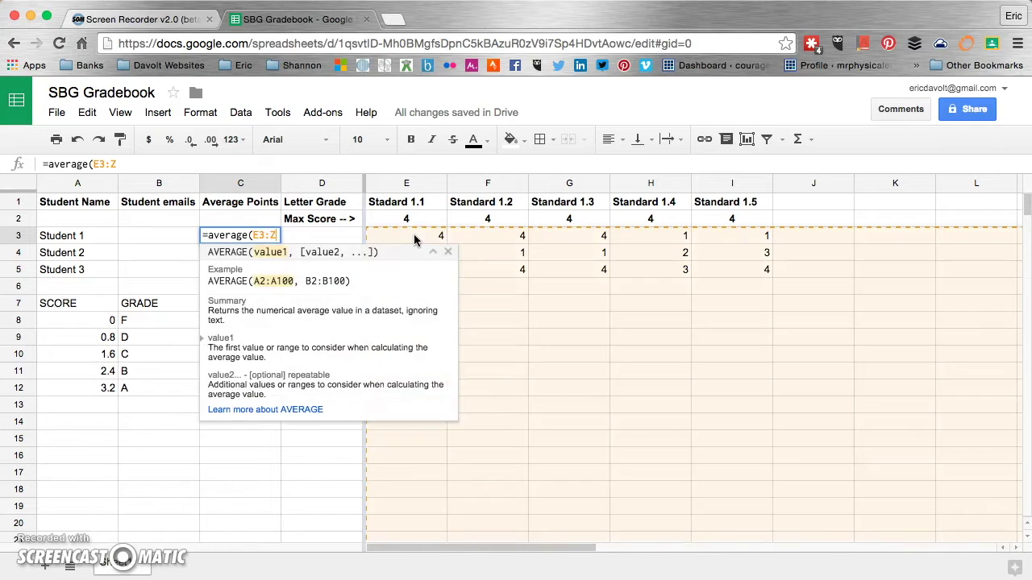
type("3")
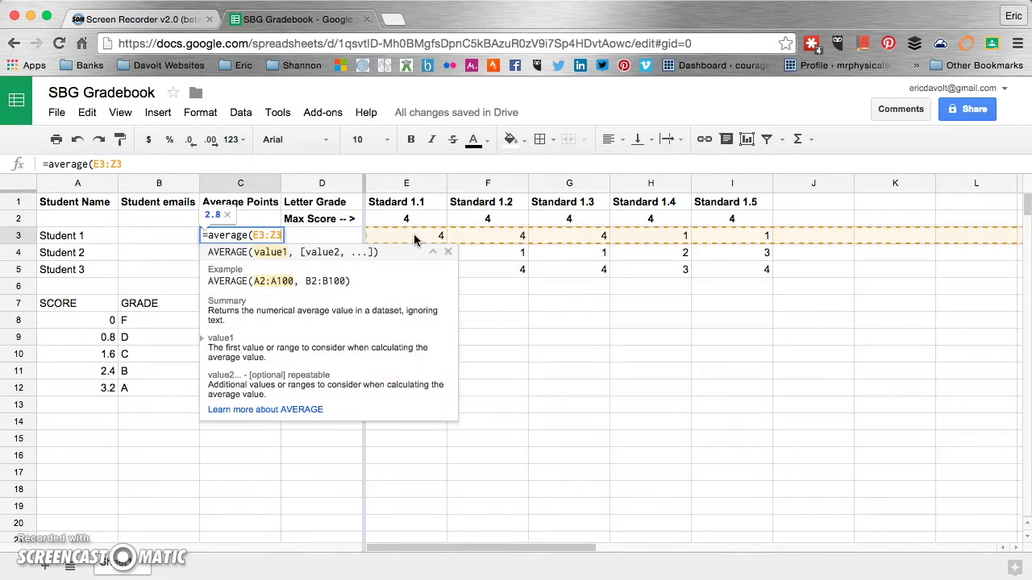
type(")")
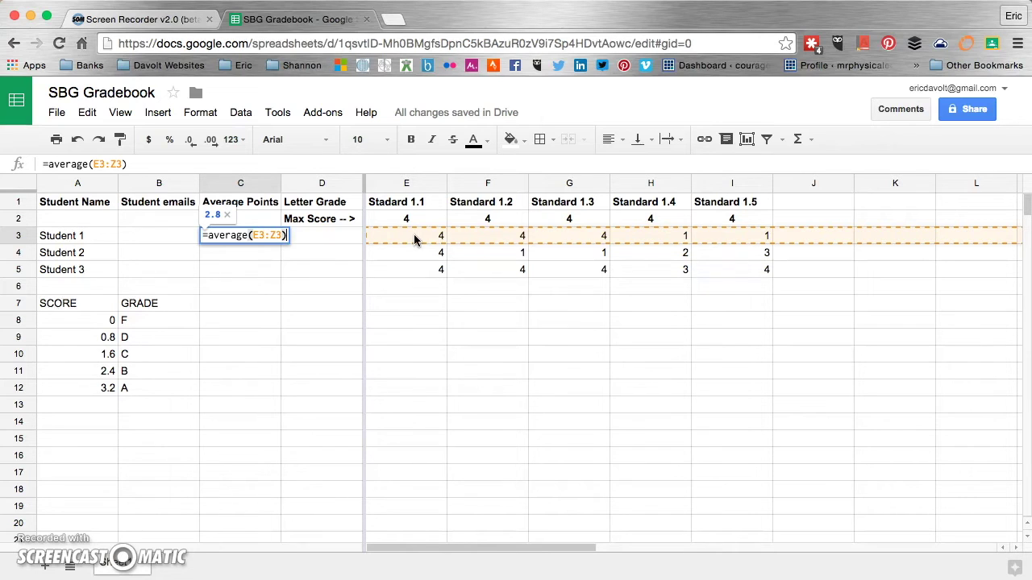
Commit C3's average and fill it down to C5, giving 2.8, 2.2 and 3.8.
key("Return")
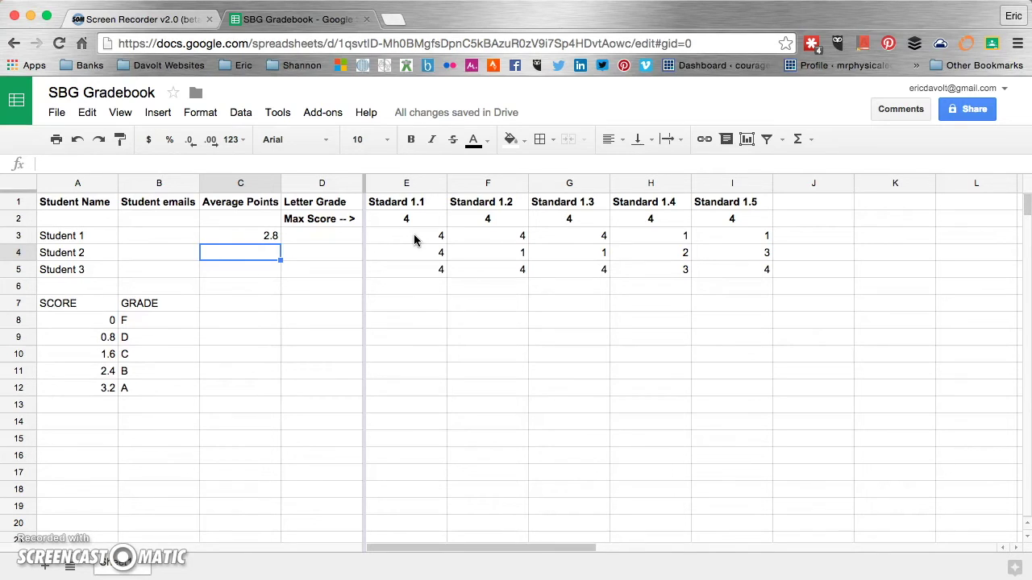
key("Up")
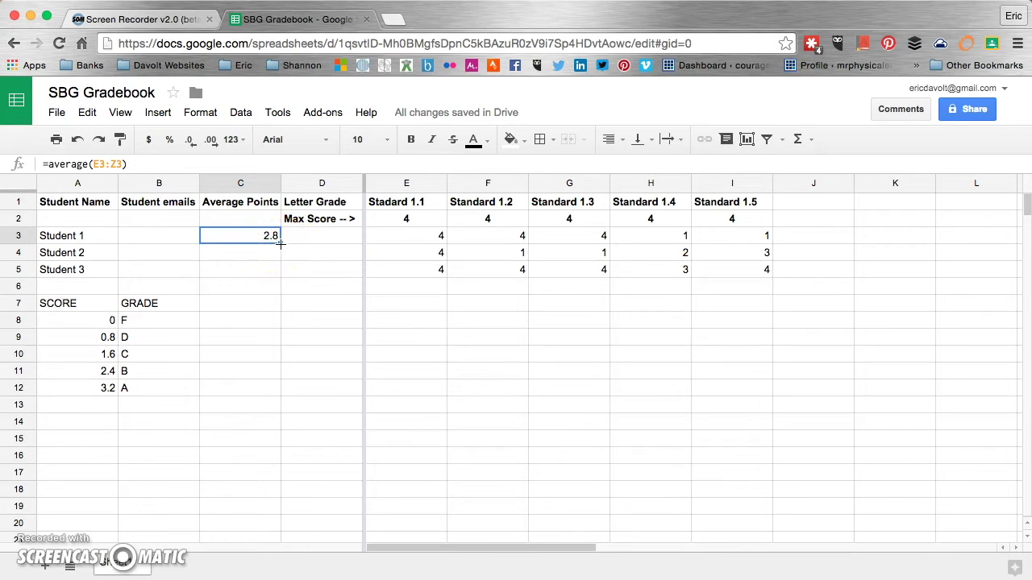
left_click_drag(280, 242, 279, 269)
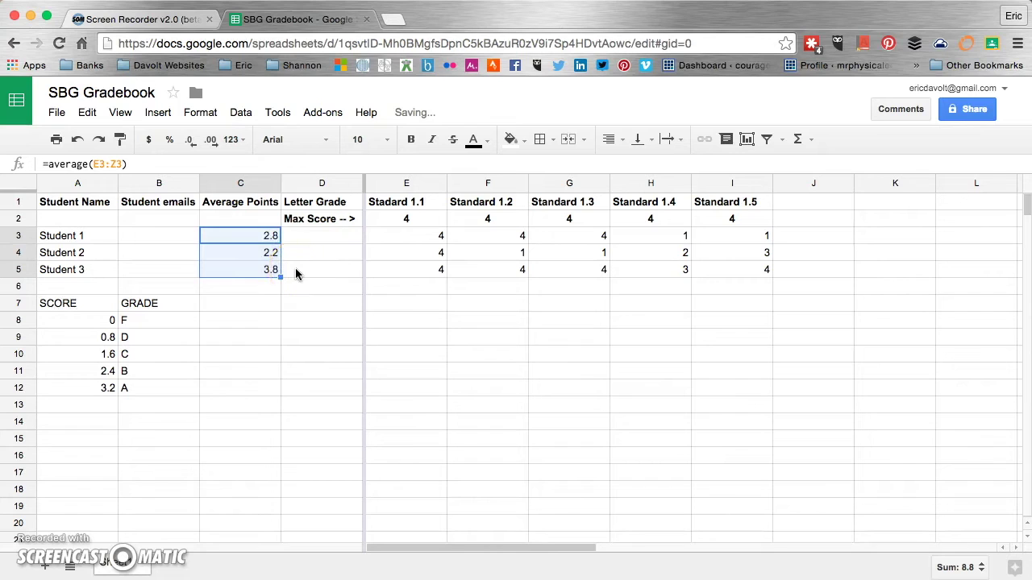
left_click(179, 242)
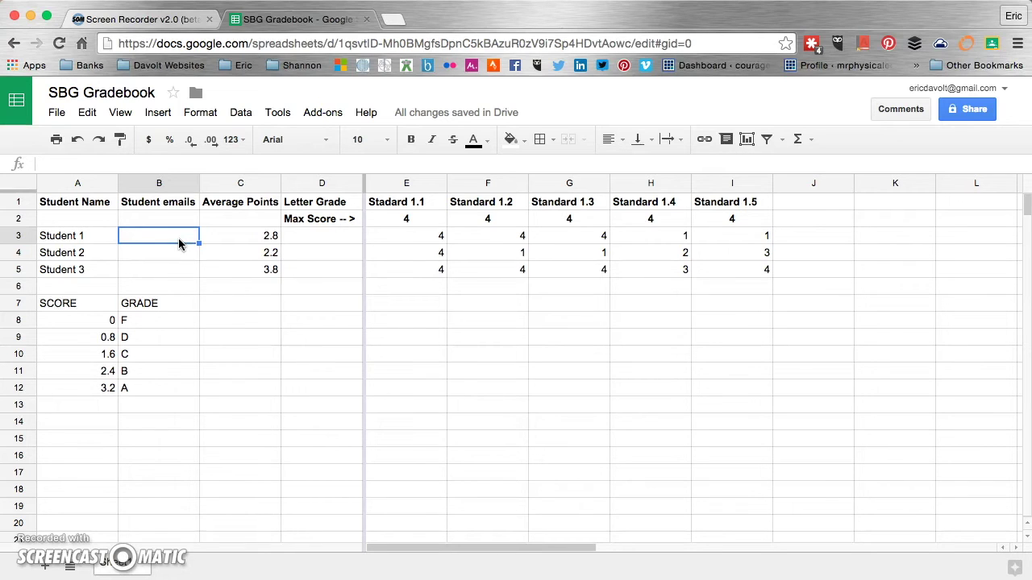
key("Right")
key("Right")
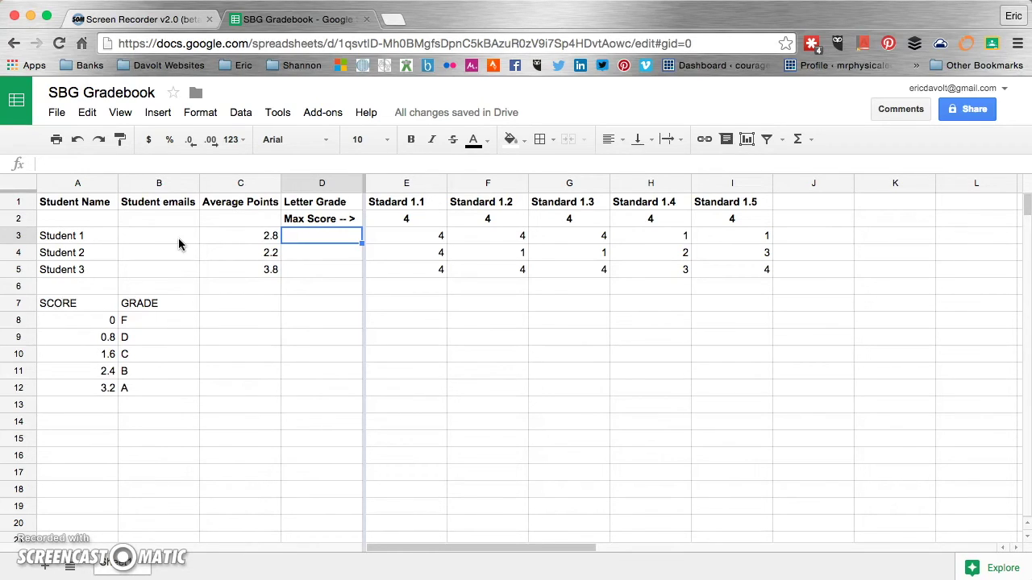
Start =vlookup(C3, in D3 with Student 1's average as the lookup value.
left_click(314, 238)
type("=")
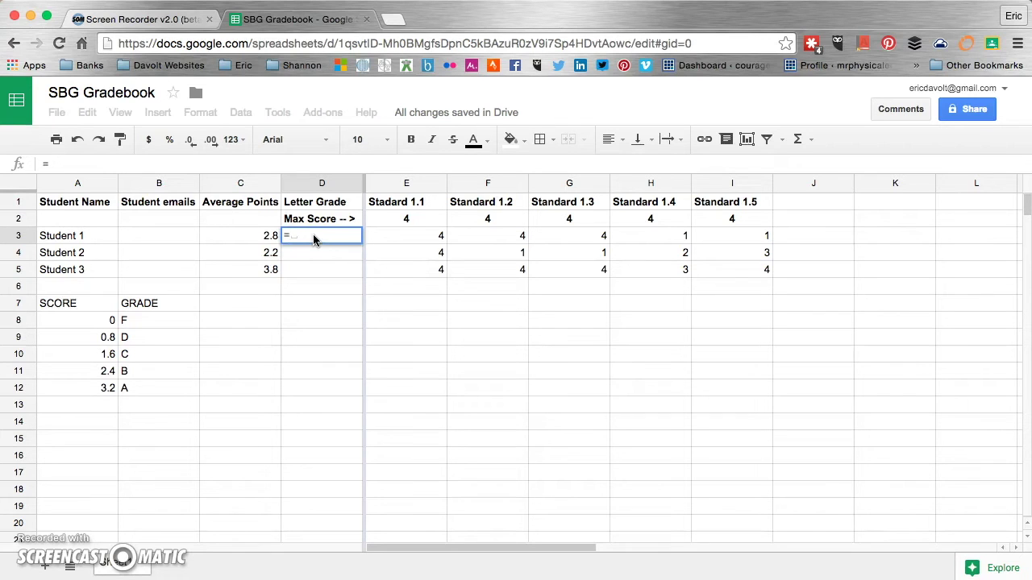
type("vl")
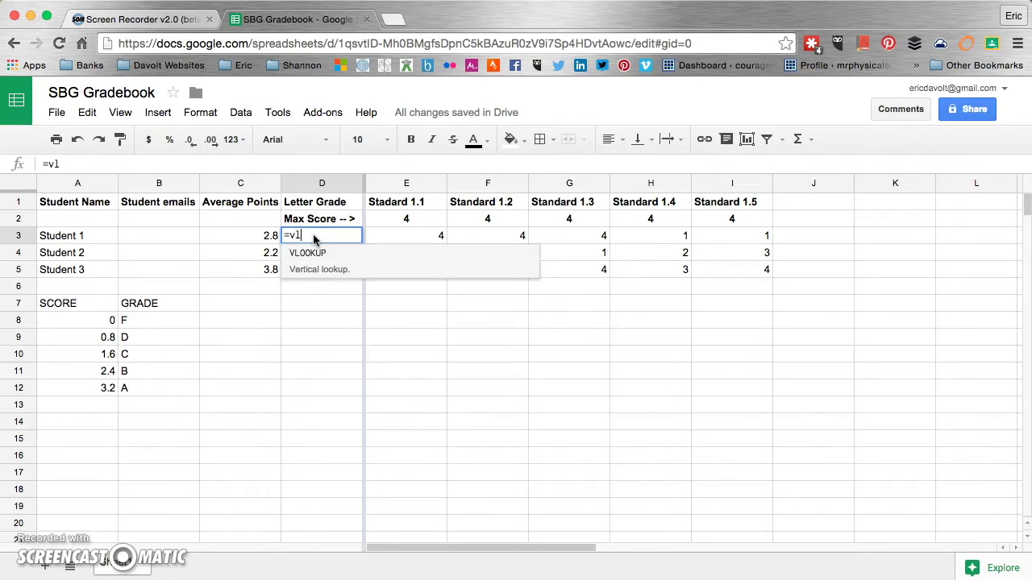
type("ookup(")
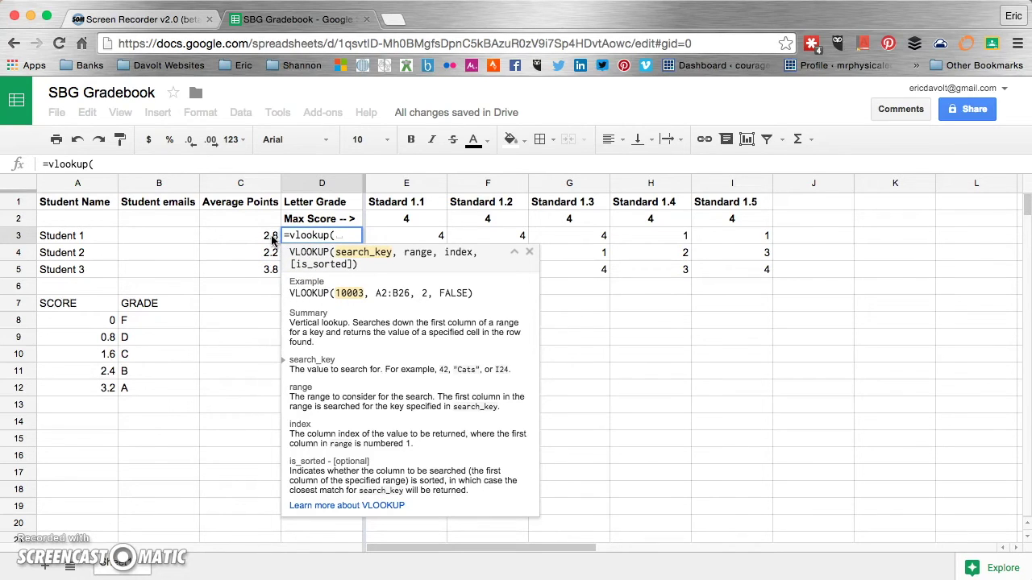
left_click(272, 239)
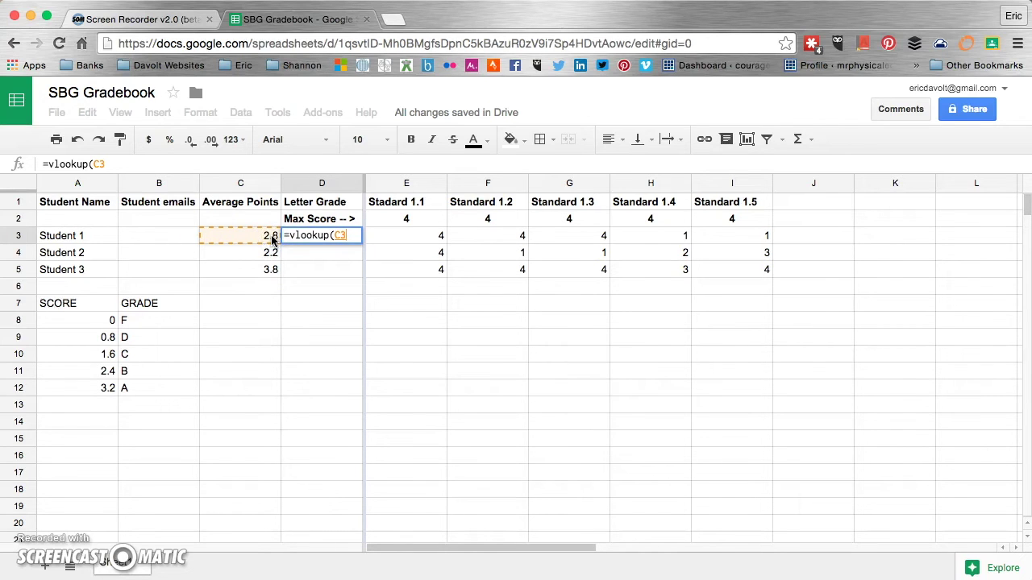
type(",")
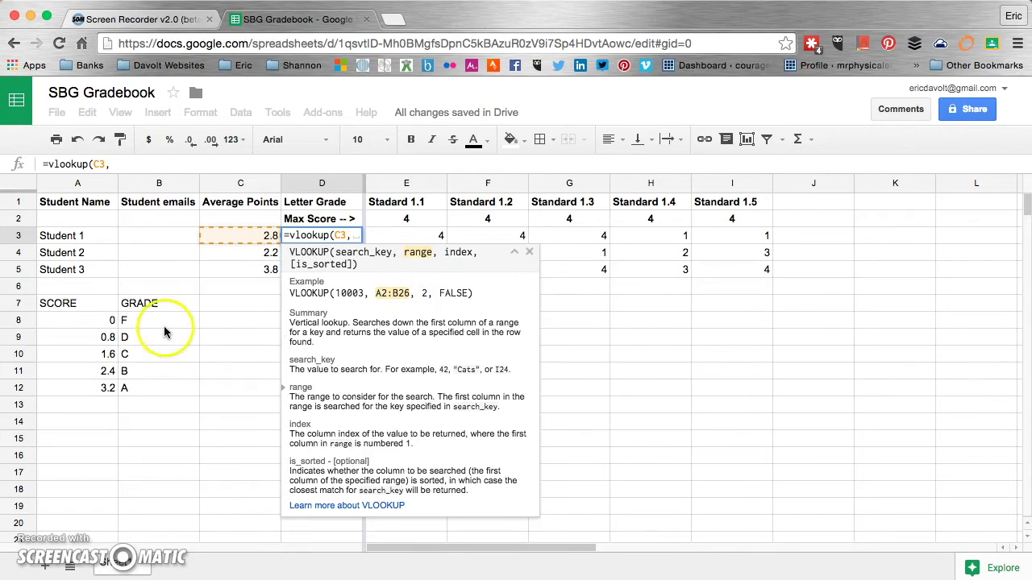
Complete D3 as =vlookup(C3,A8:B12,2,TRUE) using the SCORE/GRADE table.
left_click_drag(101, 323, 136, 390)
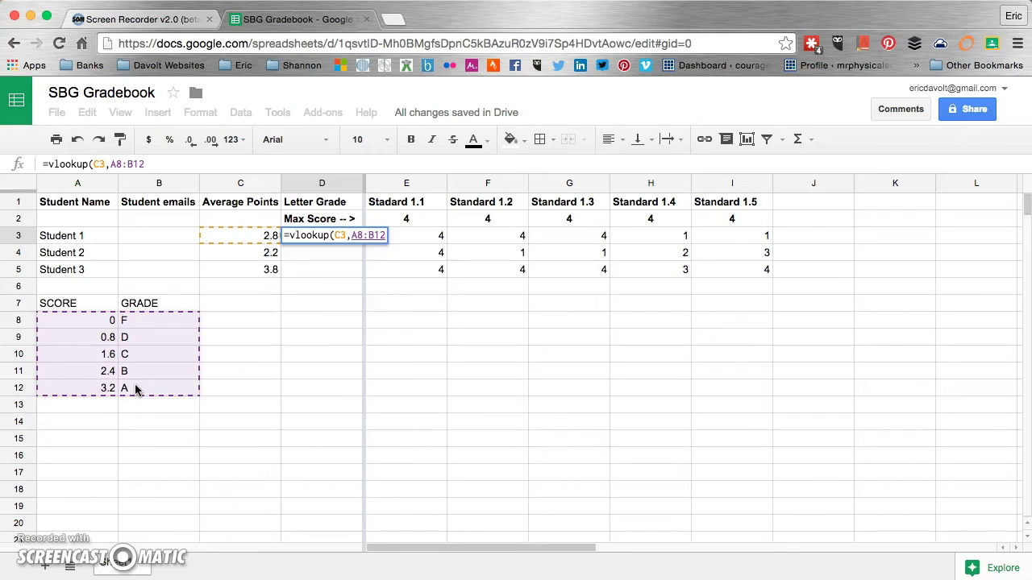
type(",")
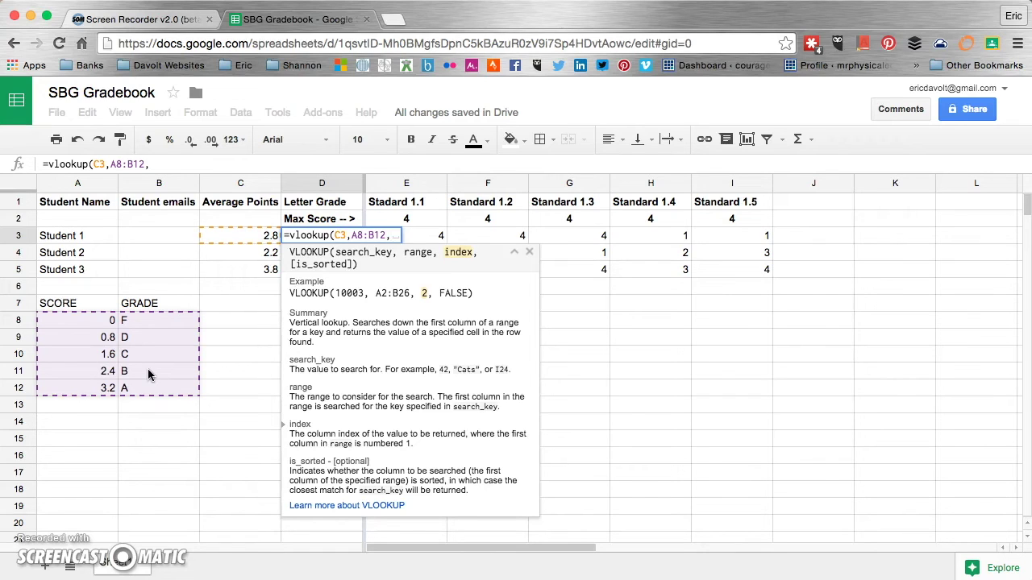
type("2")
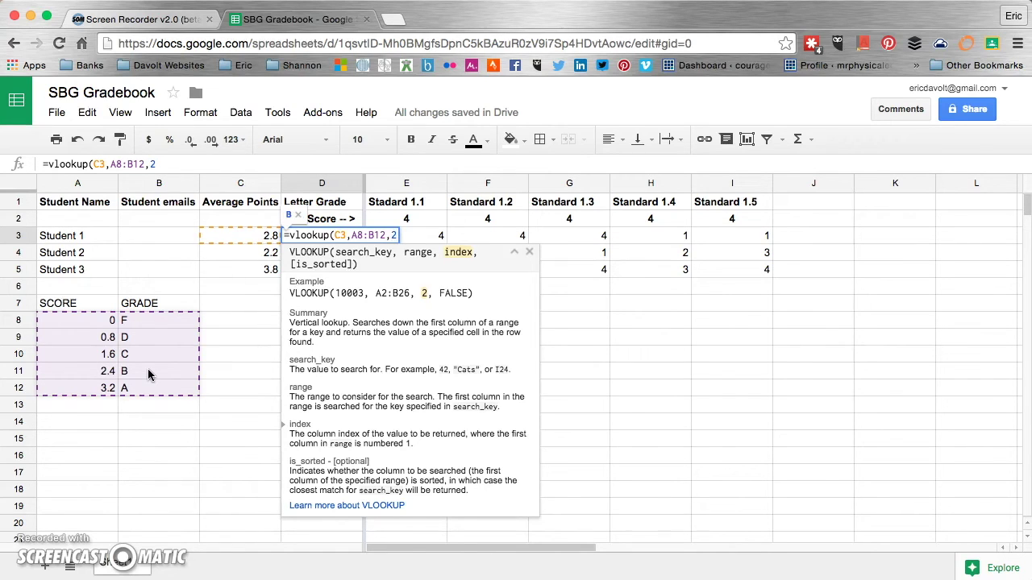
type(",")
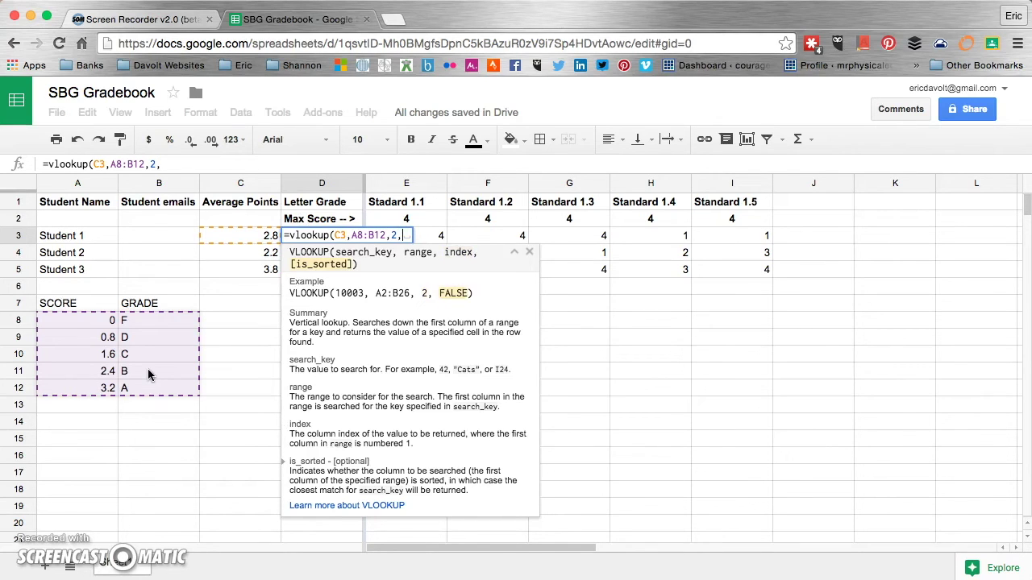
type("TRUE")
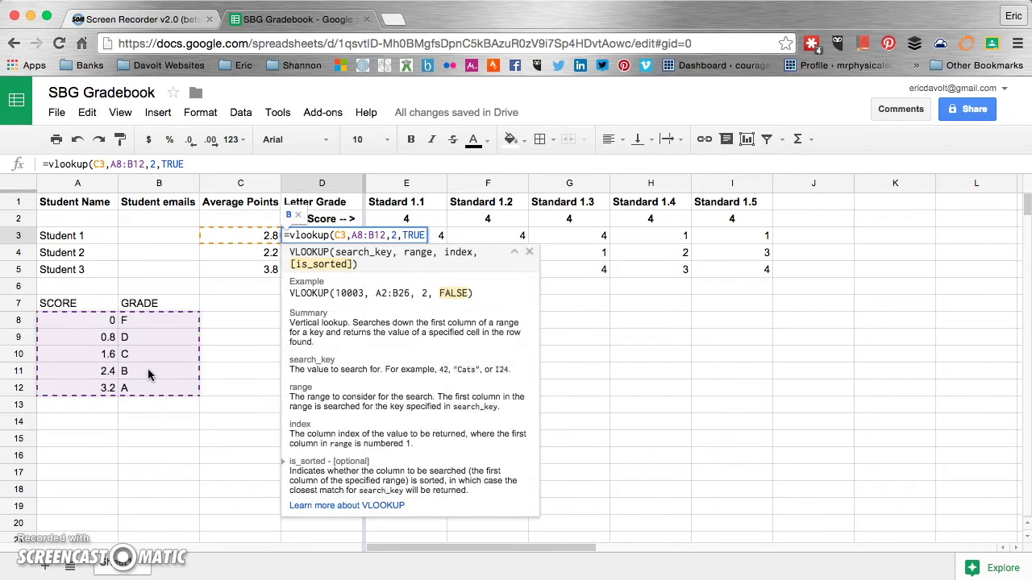
type(")")
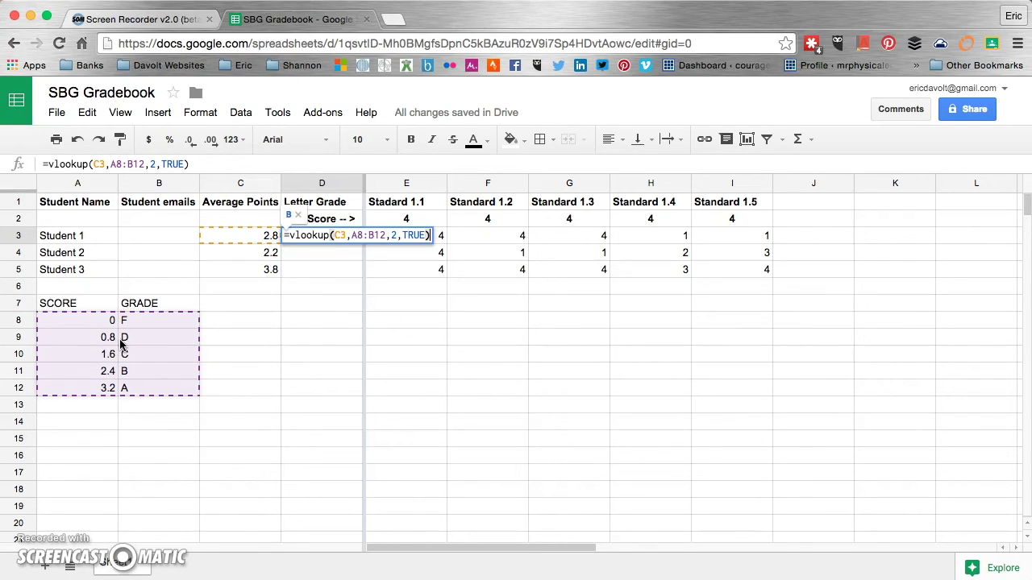
Commit D3's lookup and fill it down to D5, yielding grades B, C and A.
key("Return")
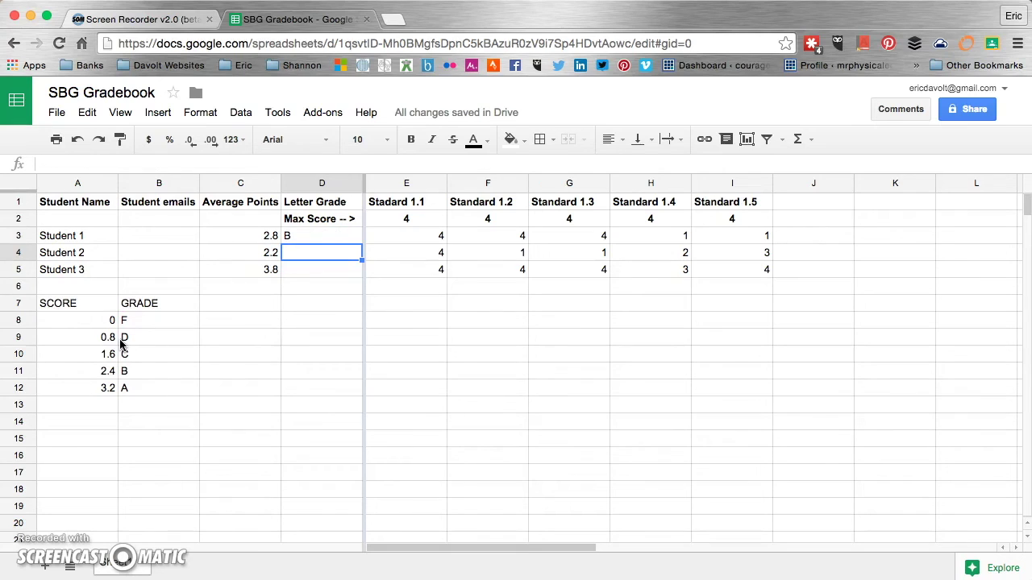
key("Up")
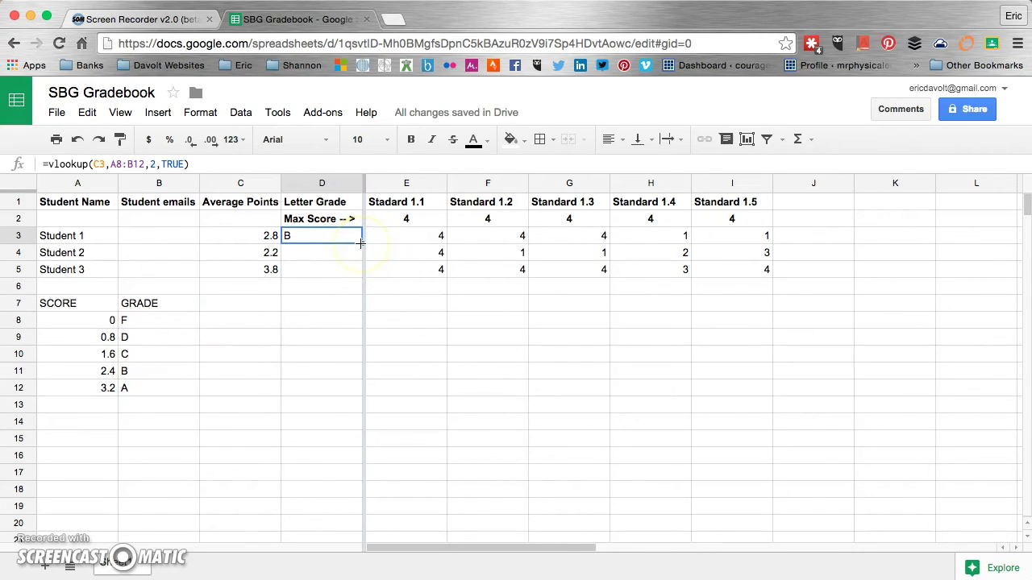
left_click_drag(361, 244, 361, 272)
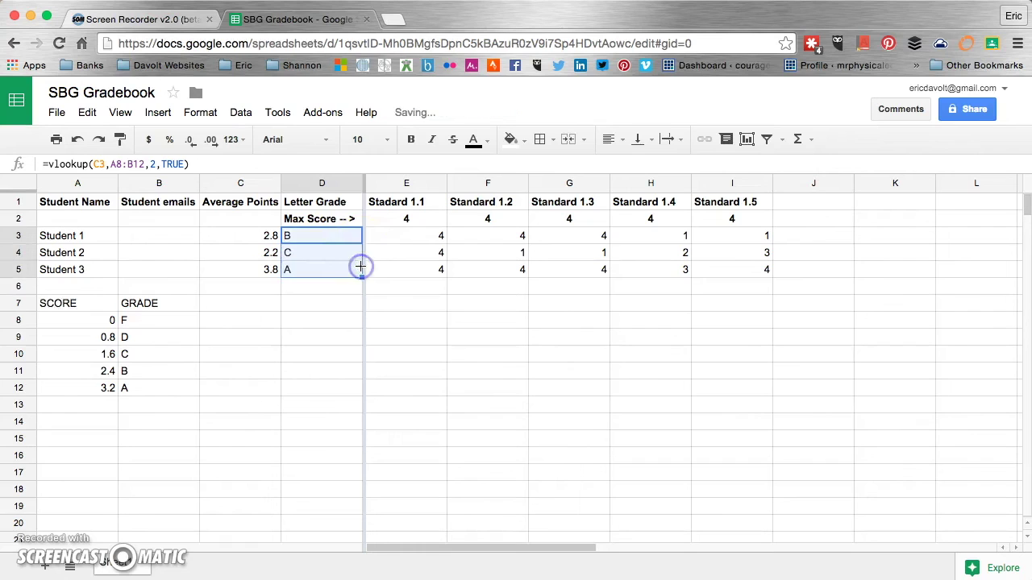
left_click(341, 289)
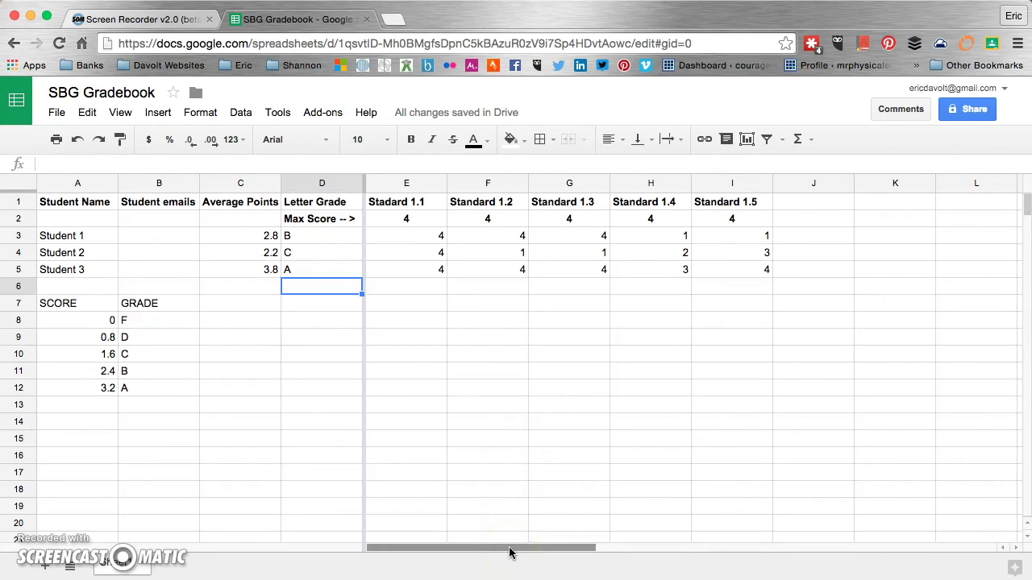
left_click_drag(508, 552, 635, 547)
left_click_drag(617, 546, 505, 555)
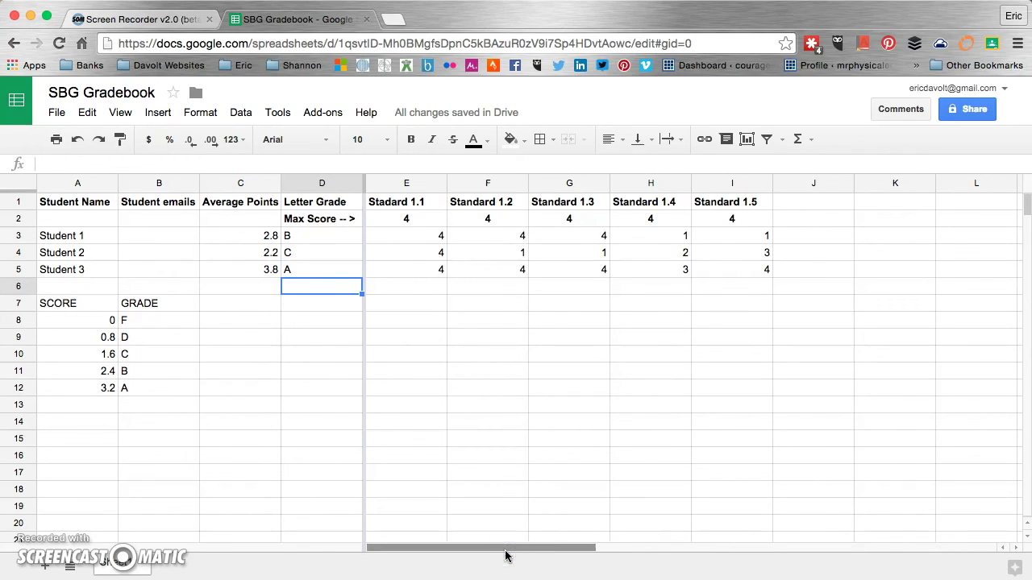